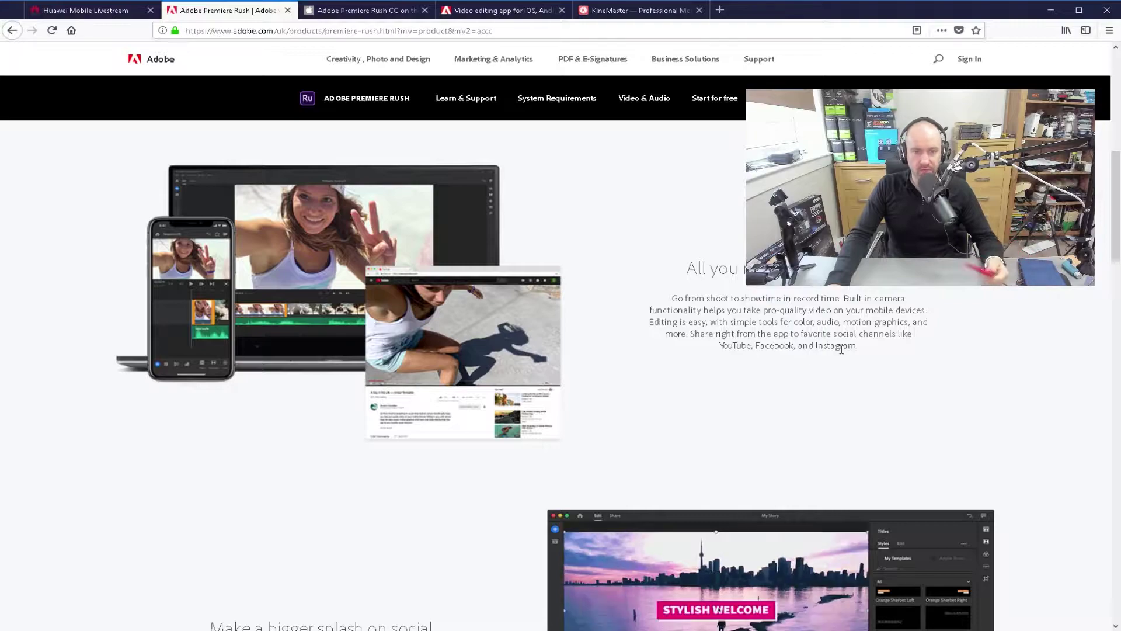
Step: Examine the Premiere Rush product page's sections on editing, motion graphics templates and device availability
scroll(787, 395, down, 4)
scroll(787, 393, down, 1)
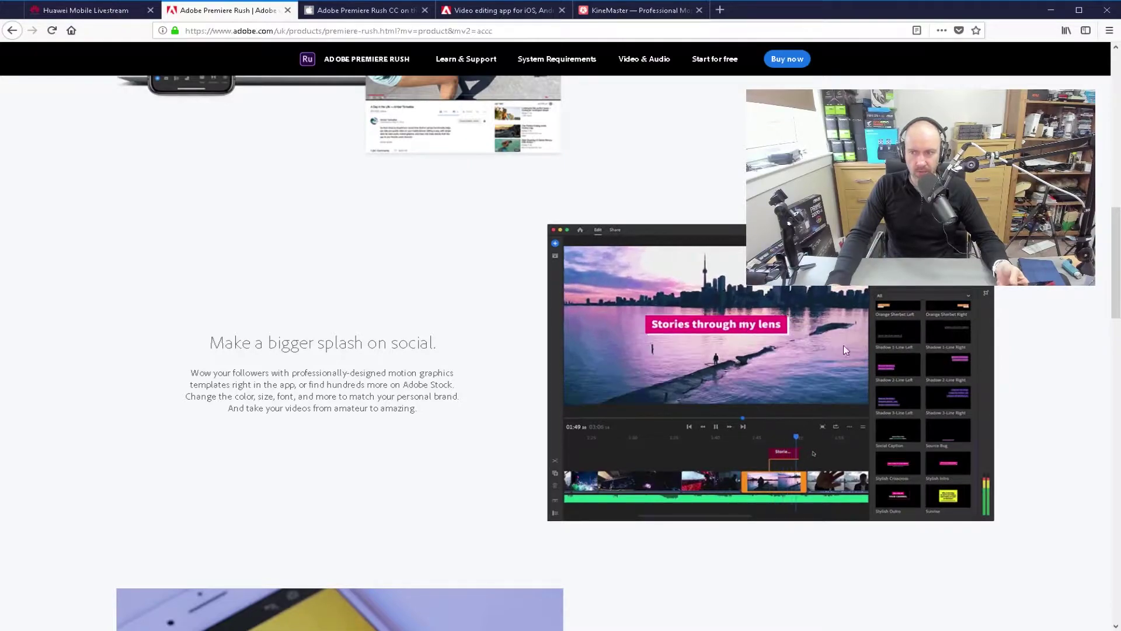
scroll(775, 416, up, 1)
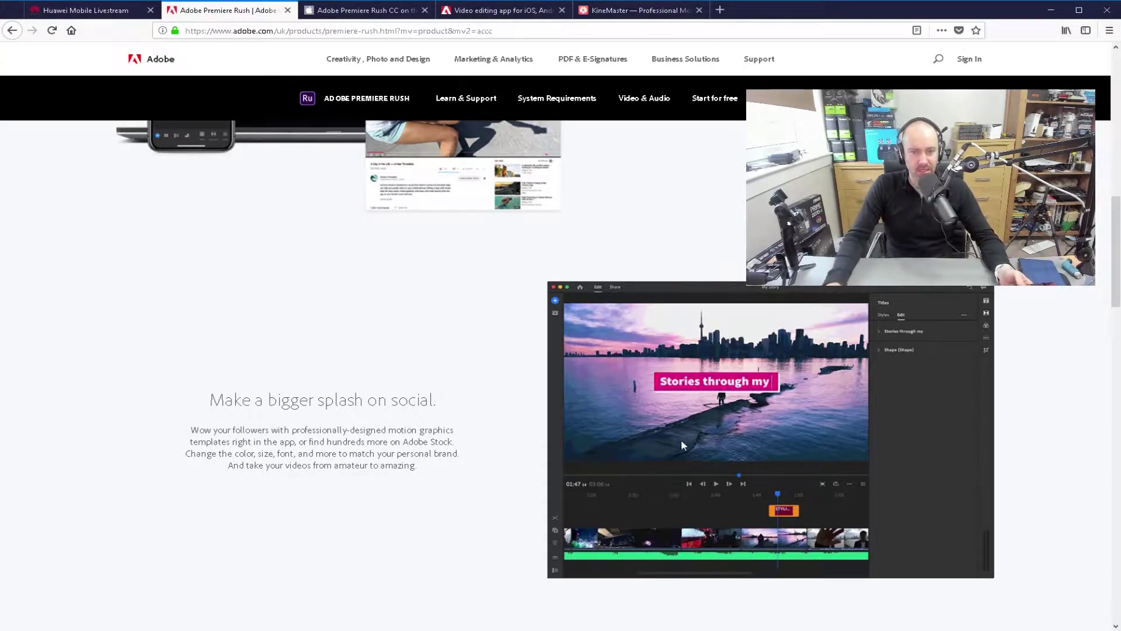
scroll(680, 439, down, 4)
scroll(684, 445, down, 4)
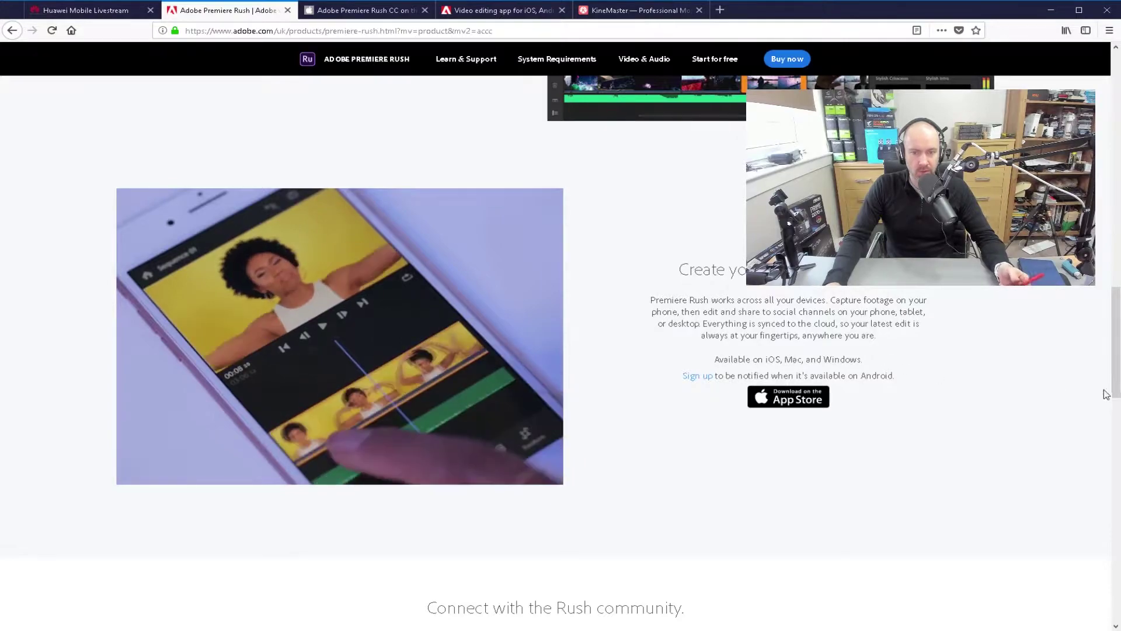
scroll(1116, 394, up, 7)
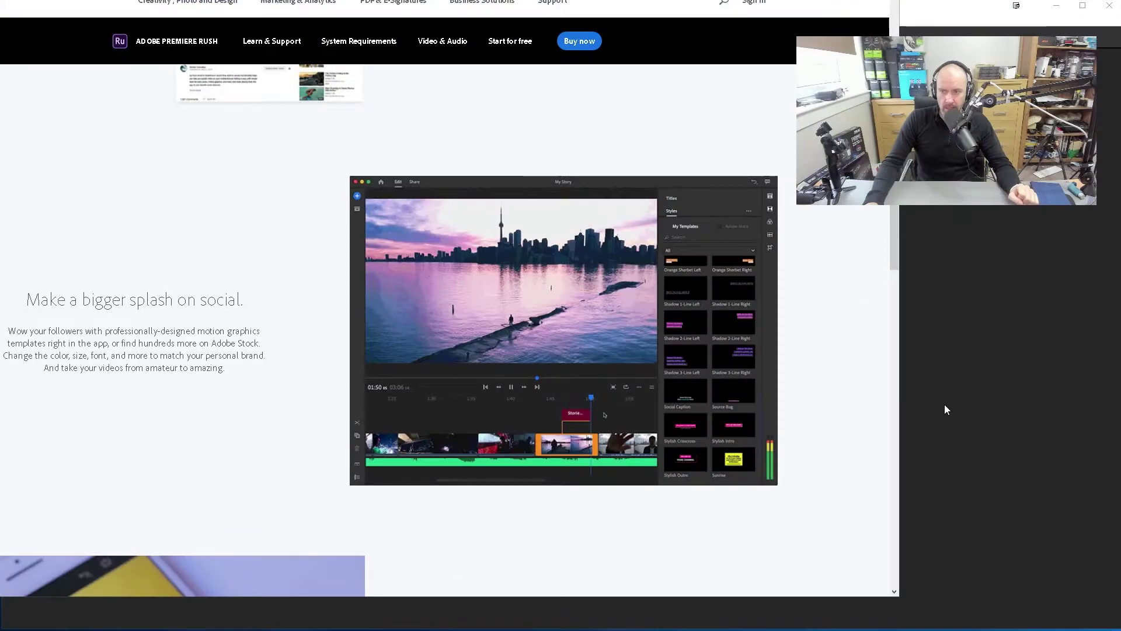
Step: Switch to Premiere Pro and look over the clips and tracks in the Introduction sequence's timeline
click(944, 404)
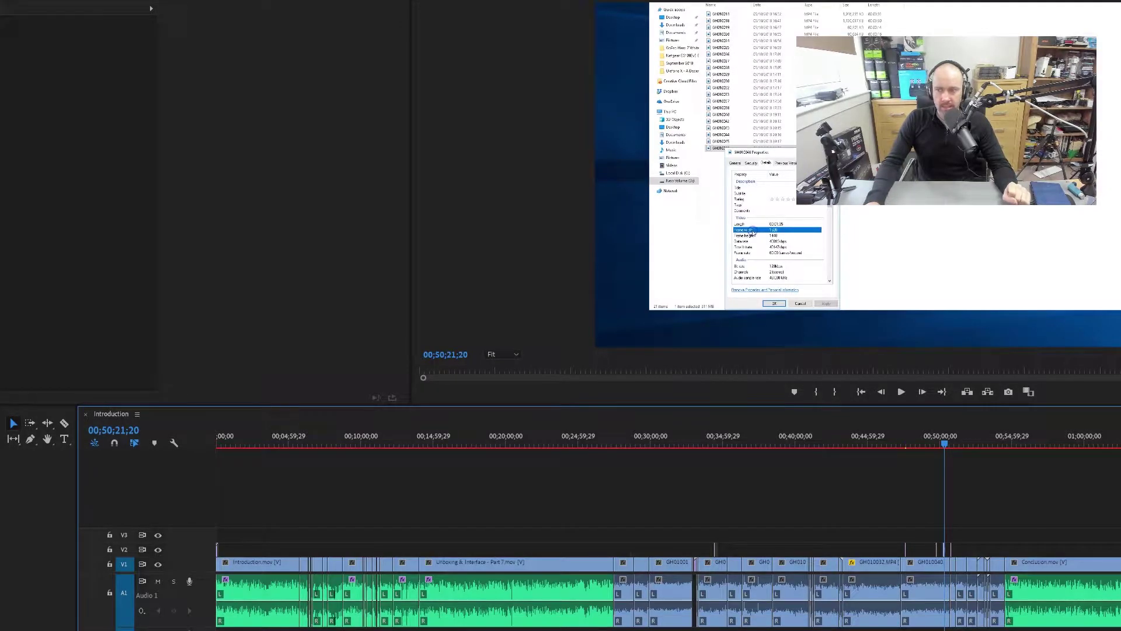
drag(587, 443, 1054, 490)
drag(747, 496, 569, 493)
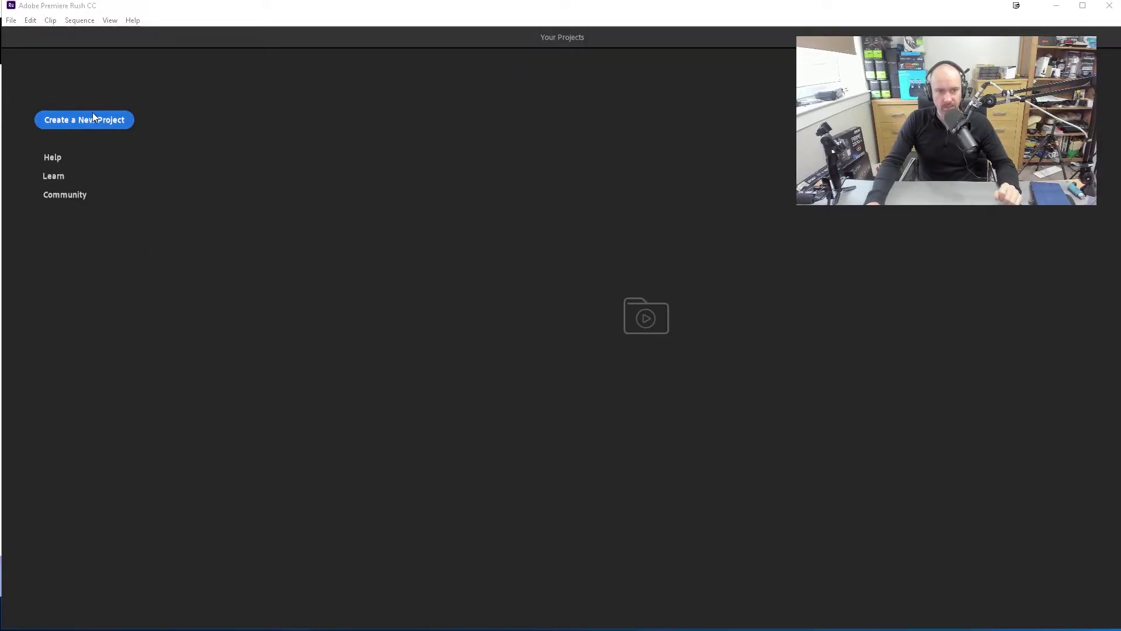
Step: In Premiere Rush CC, create a new project from the sample clips Beach Selfie, Boarding the Boat and Boat View
click(97, 121)
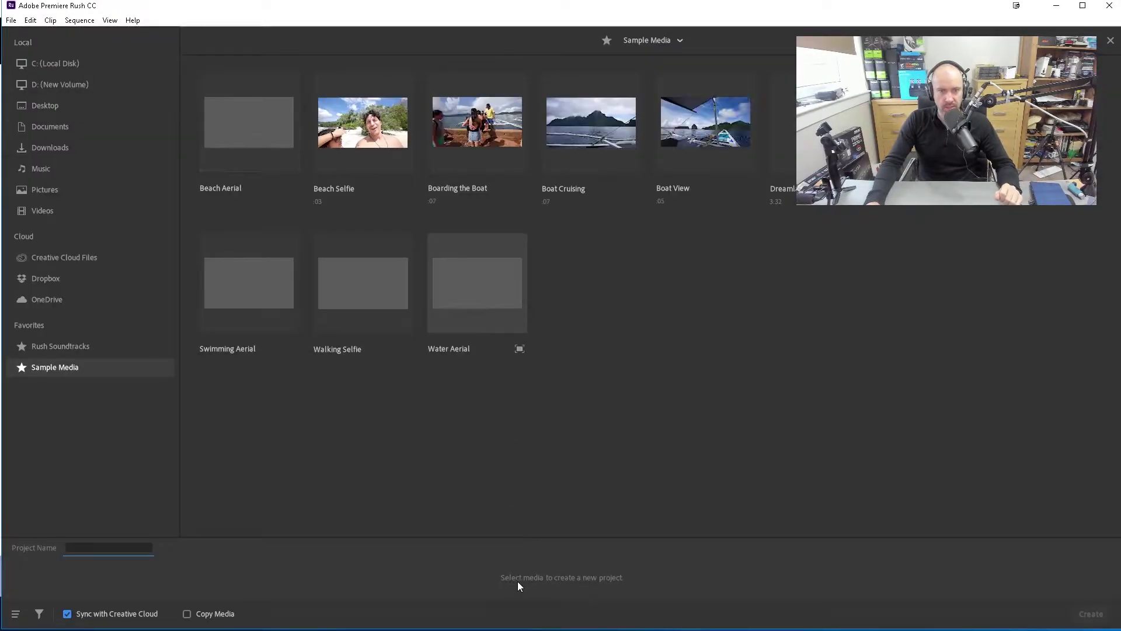
click(104, 64)
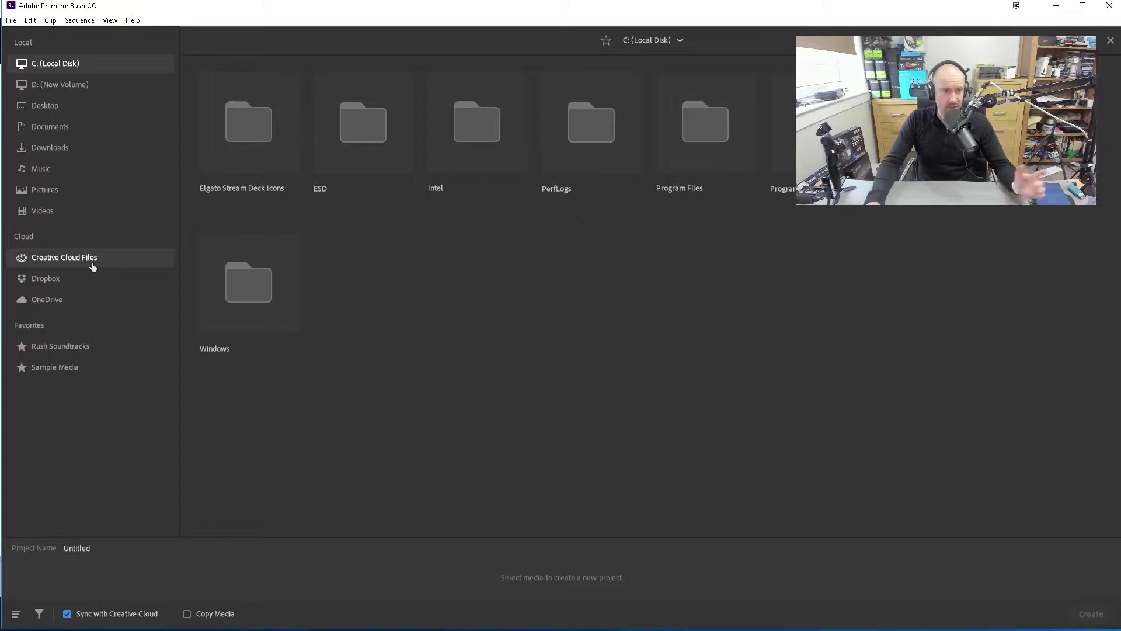
click(83, 368)
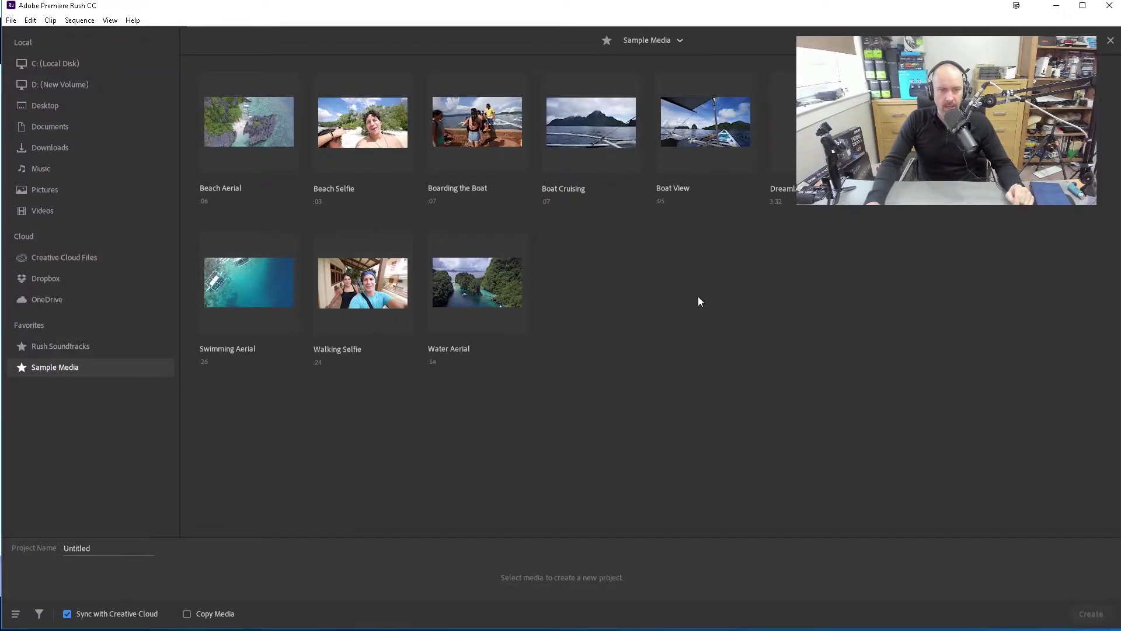
click(362, 132)
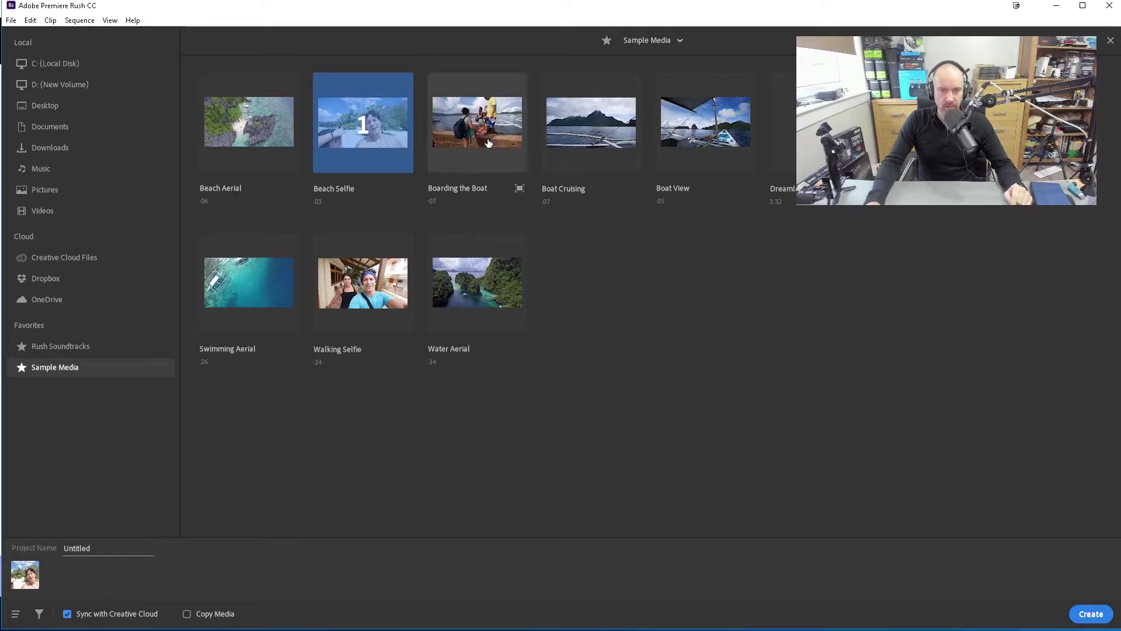
click(479, 161)
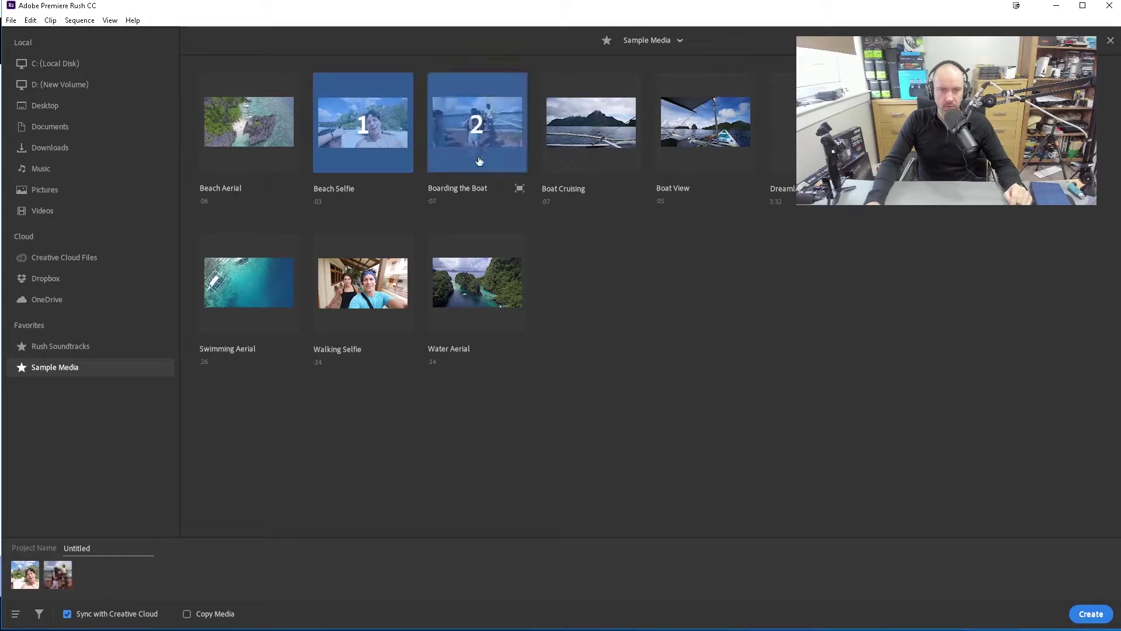
click(726, 145)
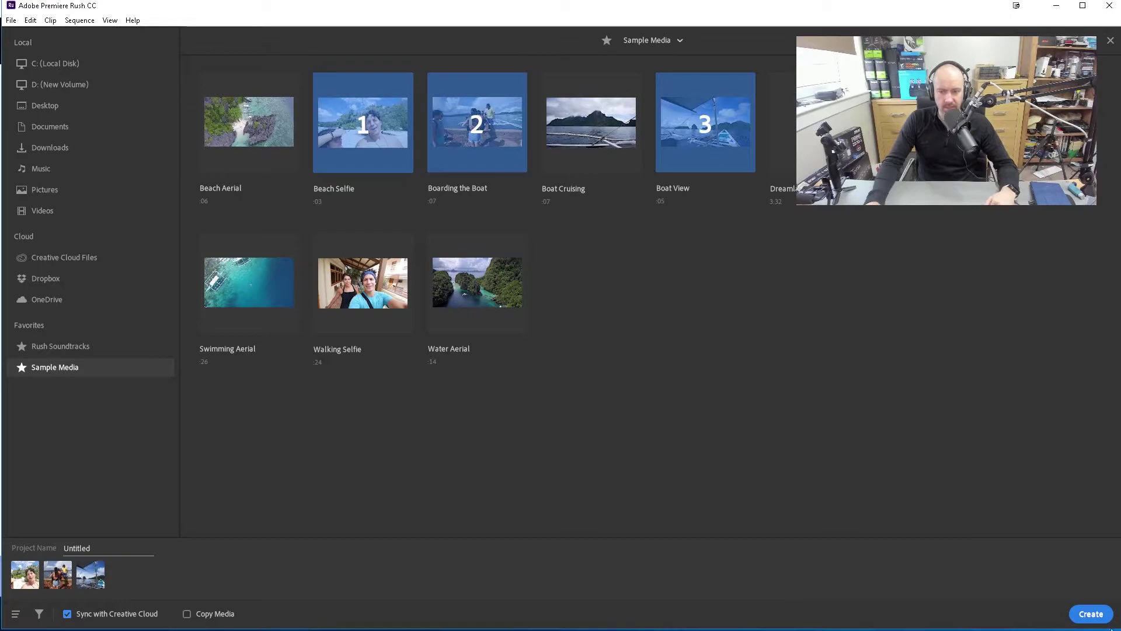
click(1096, 614)
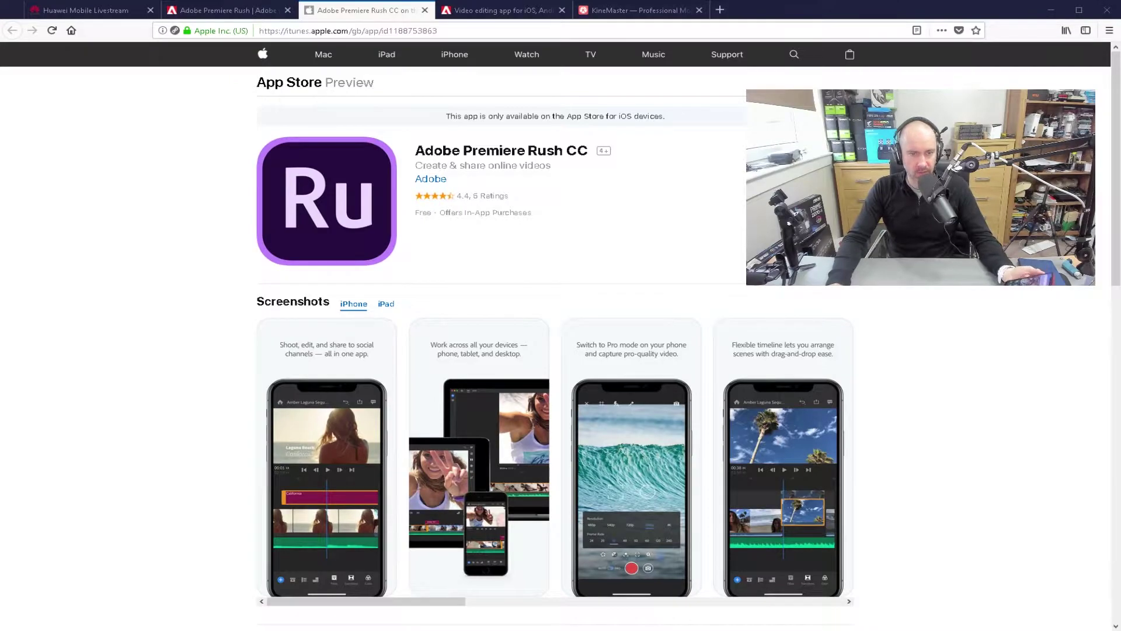
Step: In the browser, examine the screenshots and description on the App Store page for Adobe Premiere Rush CC
scroll(554, 350, down, 2)
drag(426, 488, 422, 512)
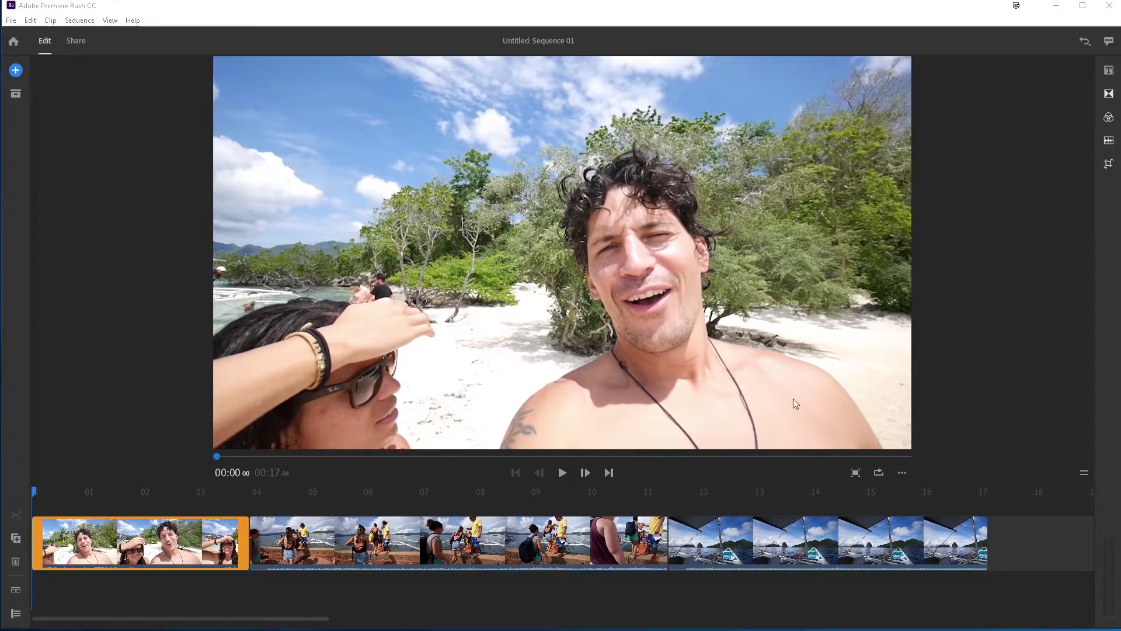
Step: In Premiere Rush, preview frames from the three clips at different points along the timeline
click(294, 540)
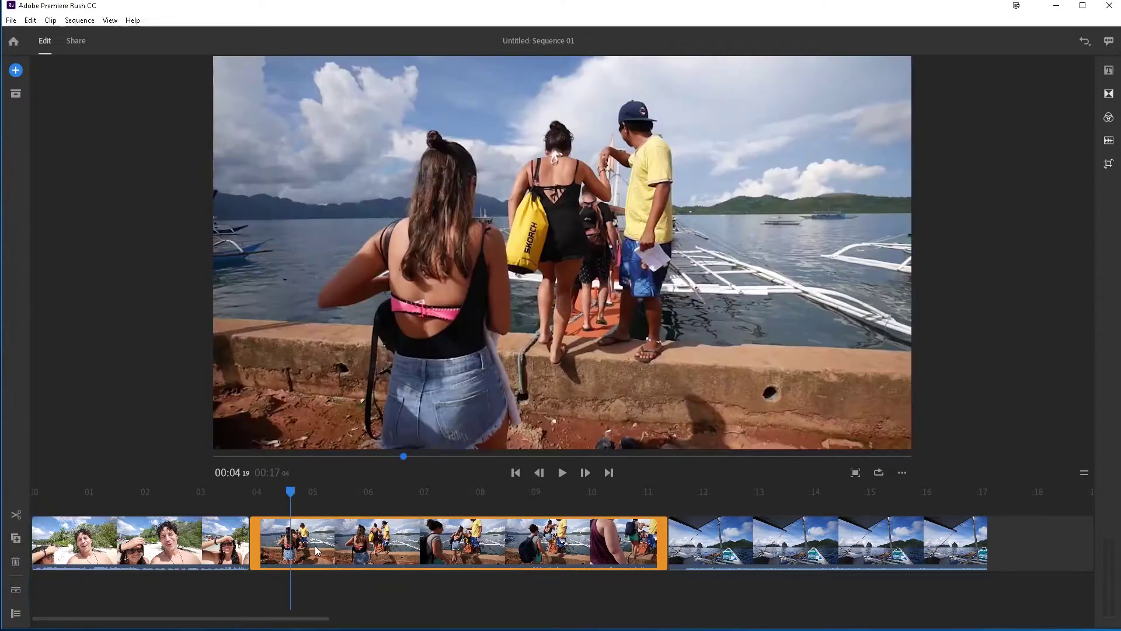
click(707, 544)
click(471, 557)
click(181, 555)
click(408, 552)
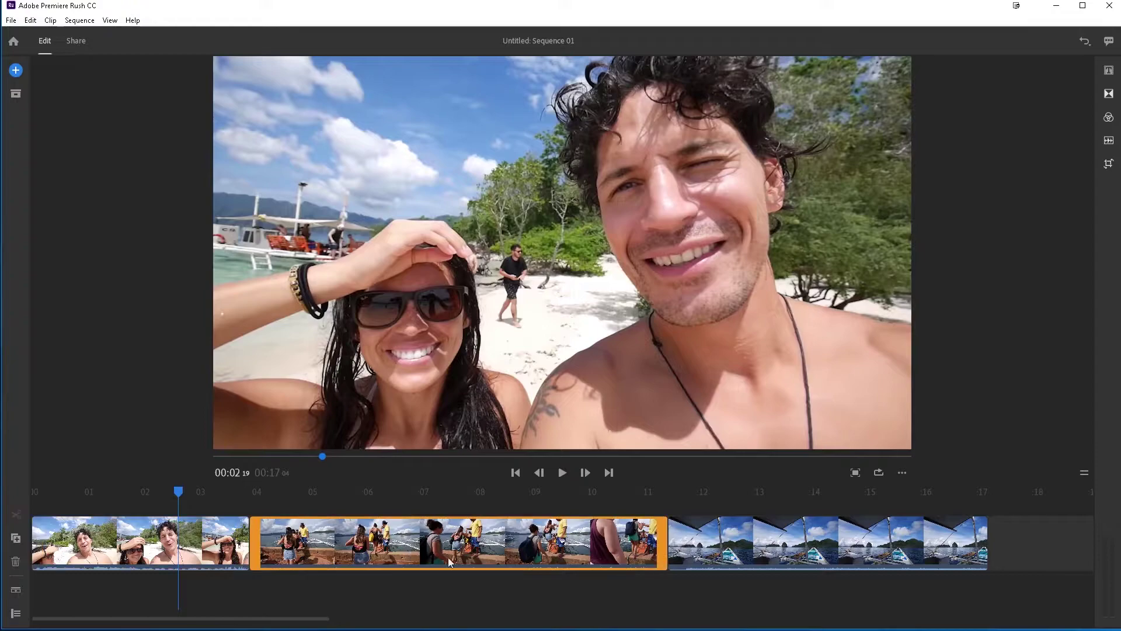
click(843, 559)
click(603, 554)
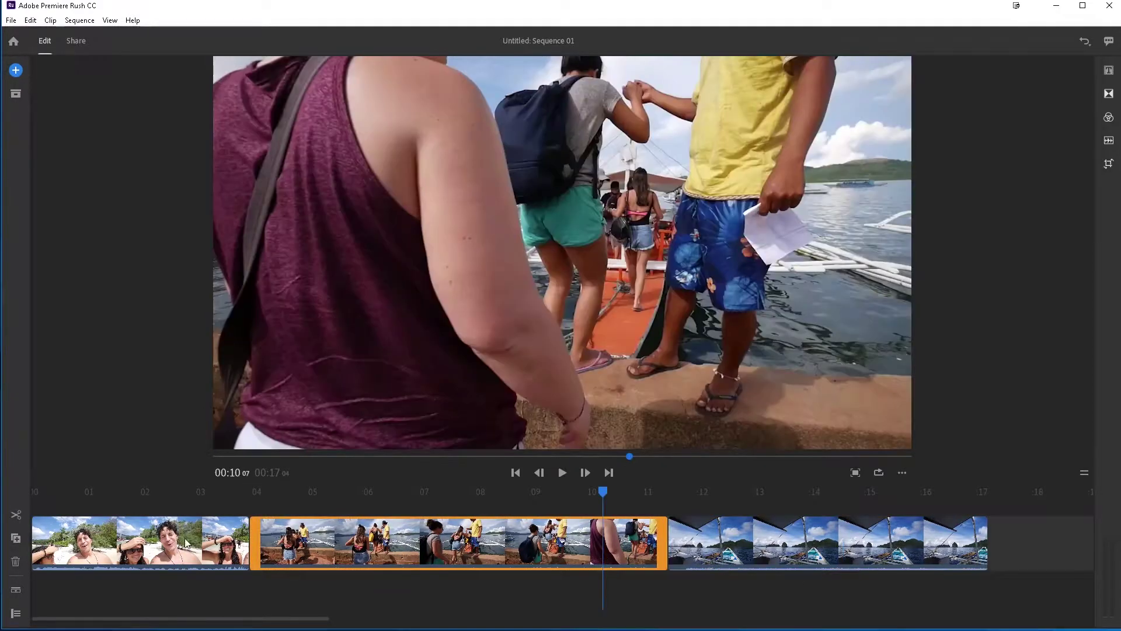
Step: Try the Cross Dissolve and Dip to Black transitions on the first clip, then apply Dip to White
click(184, 543)
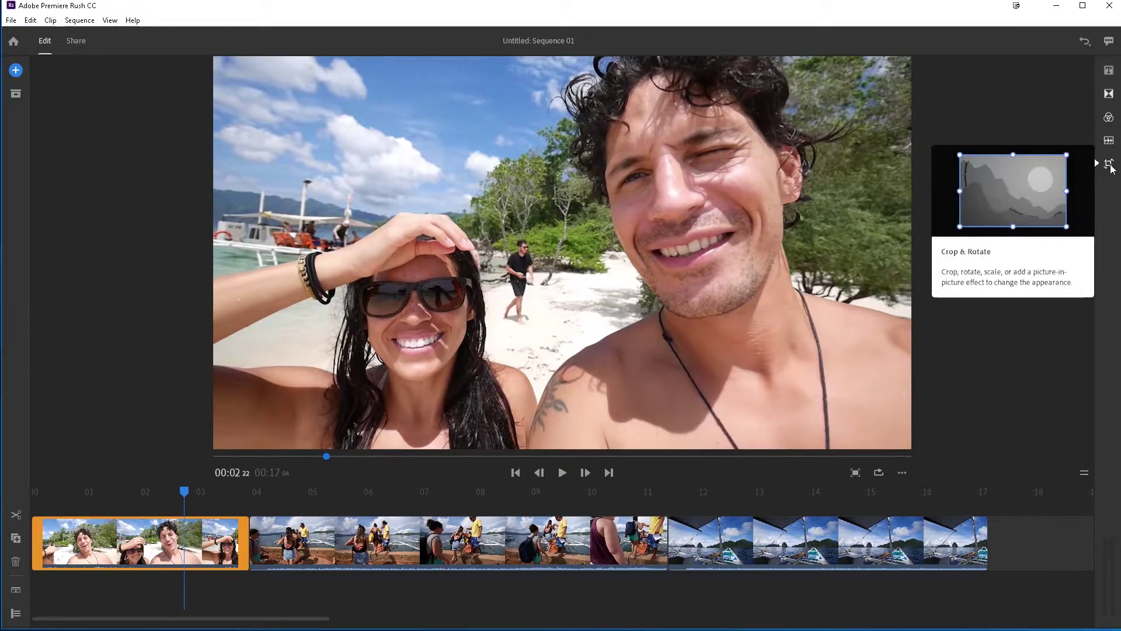
click(1111, 98)
click(1045, 150)
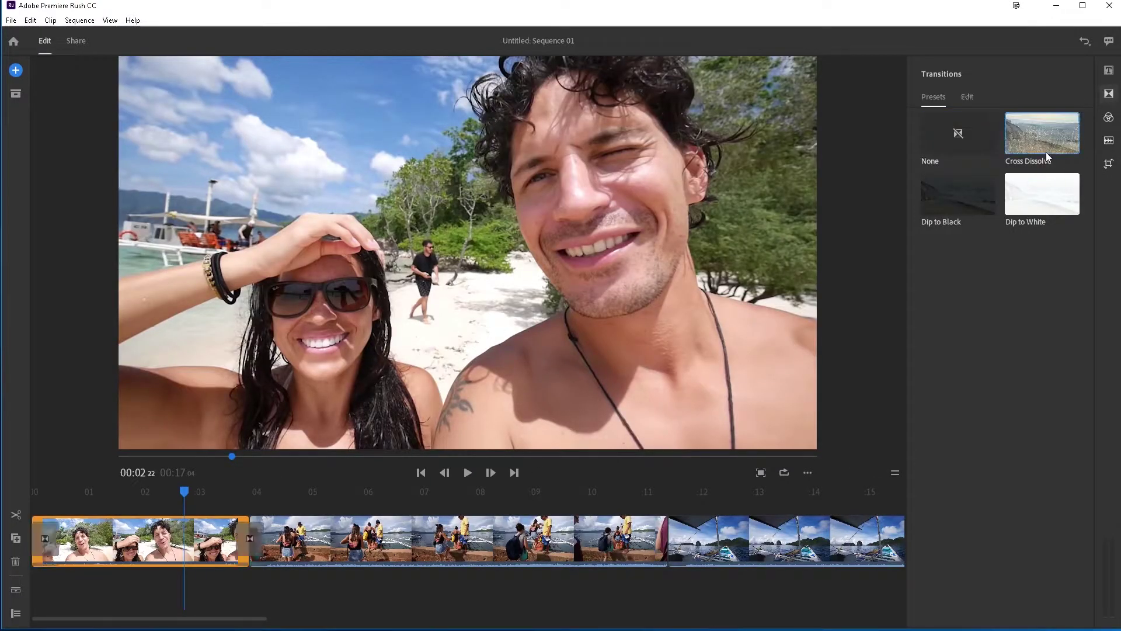
click(975, 189)
click(1048, 193)
Step: Show the advanced audio options for the first clip
click(1109, 141)
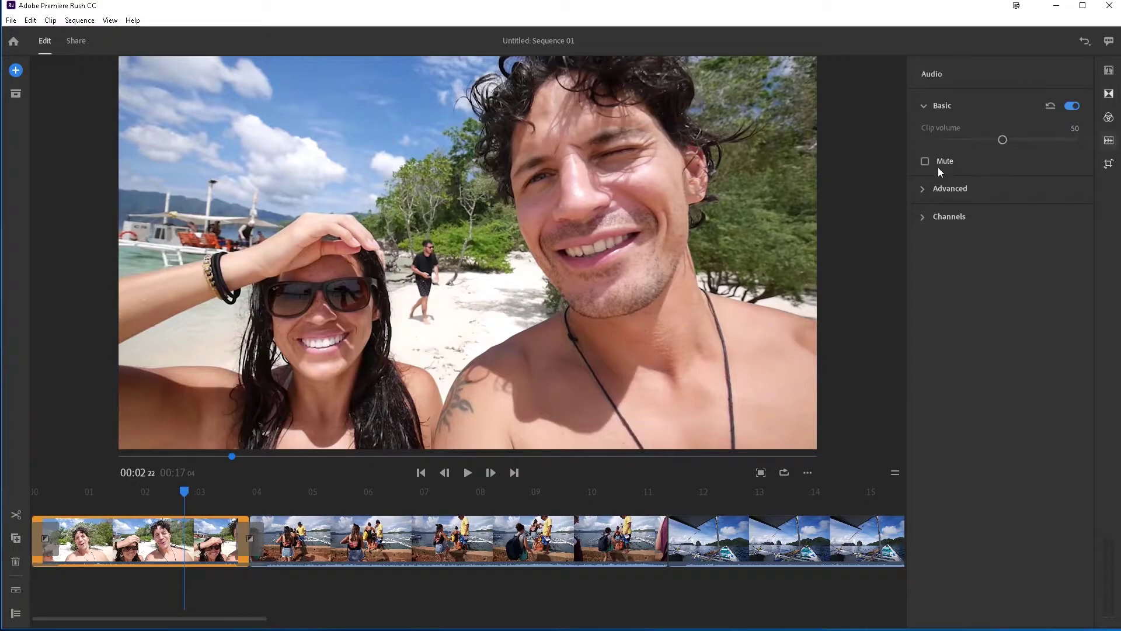
click(922, 188)
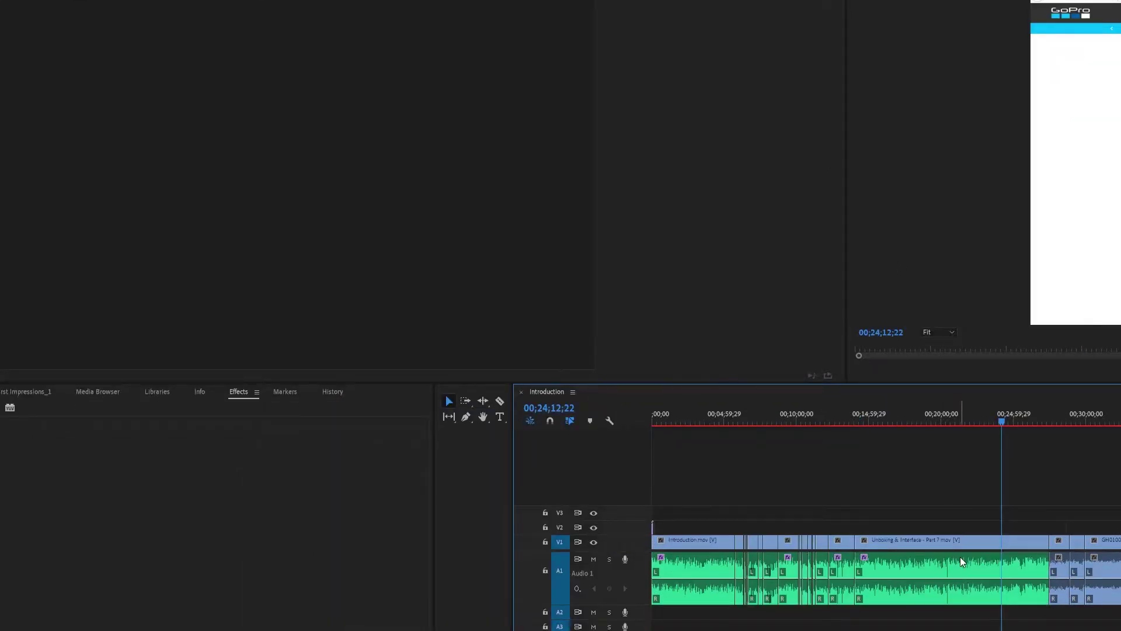
Step: In Premiere Pro, open the Multiband Compressor editor for the Unboxing & Interface - Part 7 audio and choose the Classical Master preset
click(778, 586)
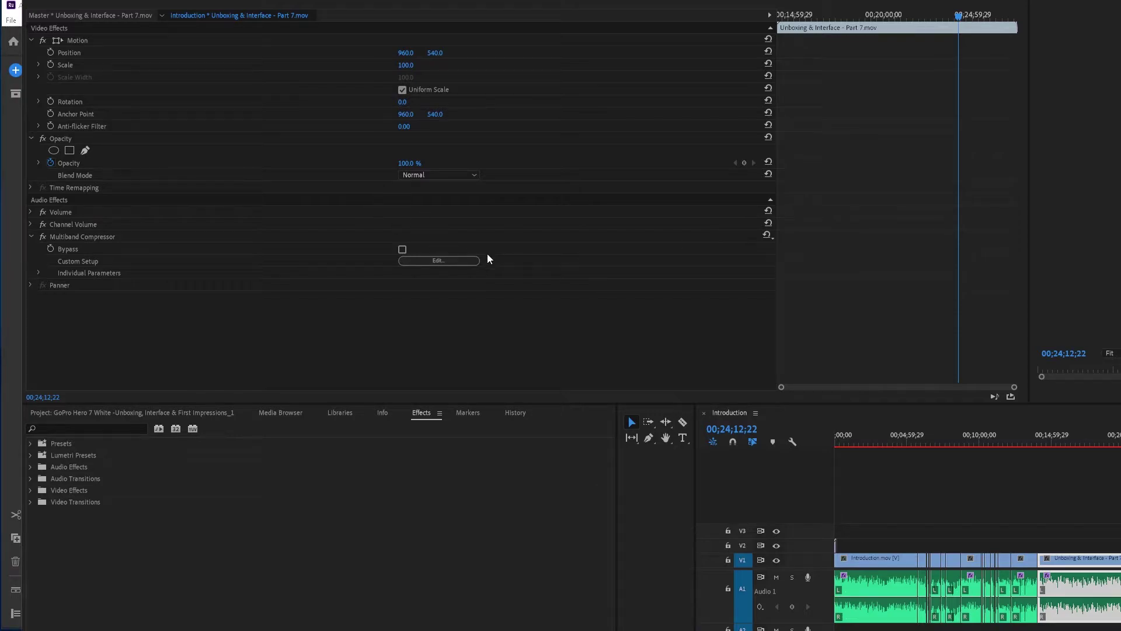
click(441, 260)
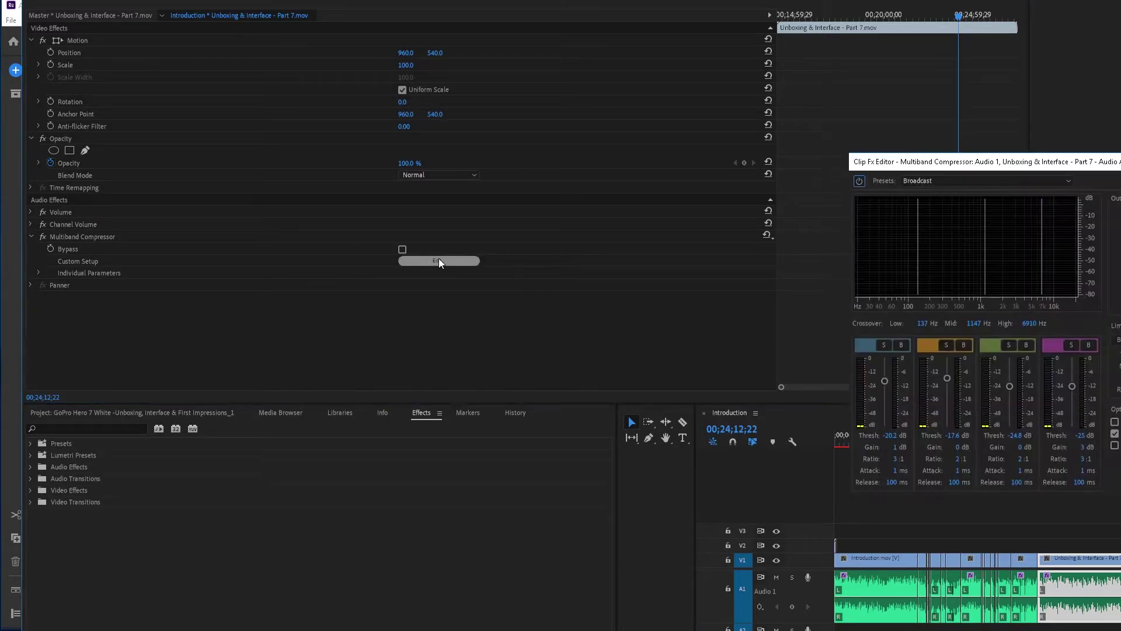
click(1008, 181)
click(977, 202)
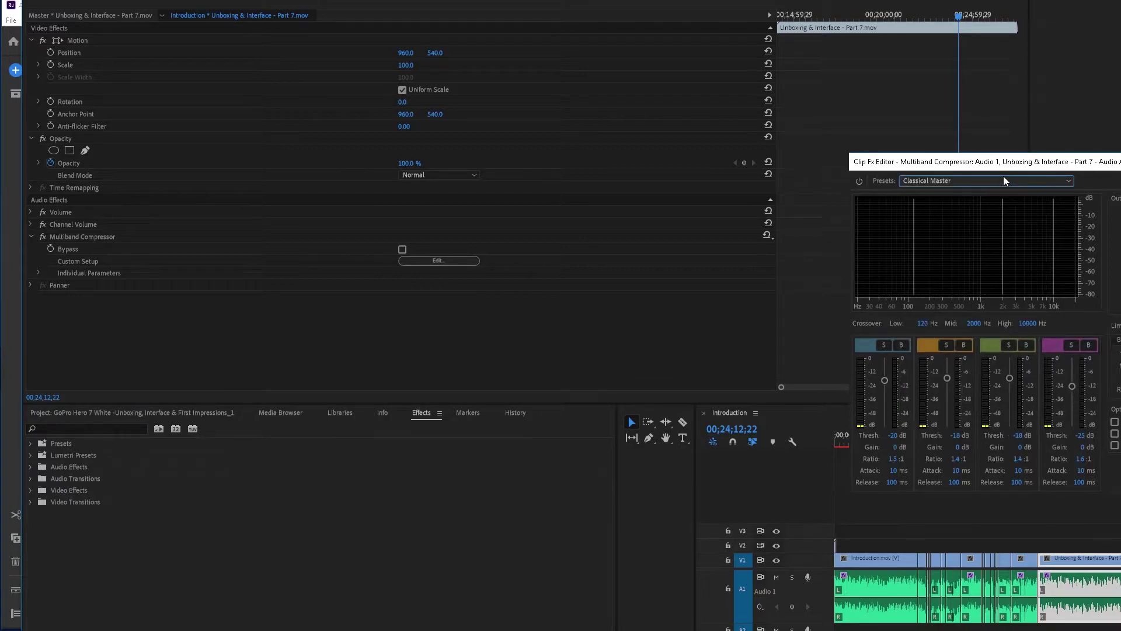
click(1000, 180)
click(1000, 186)
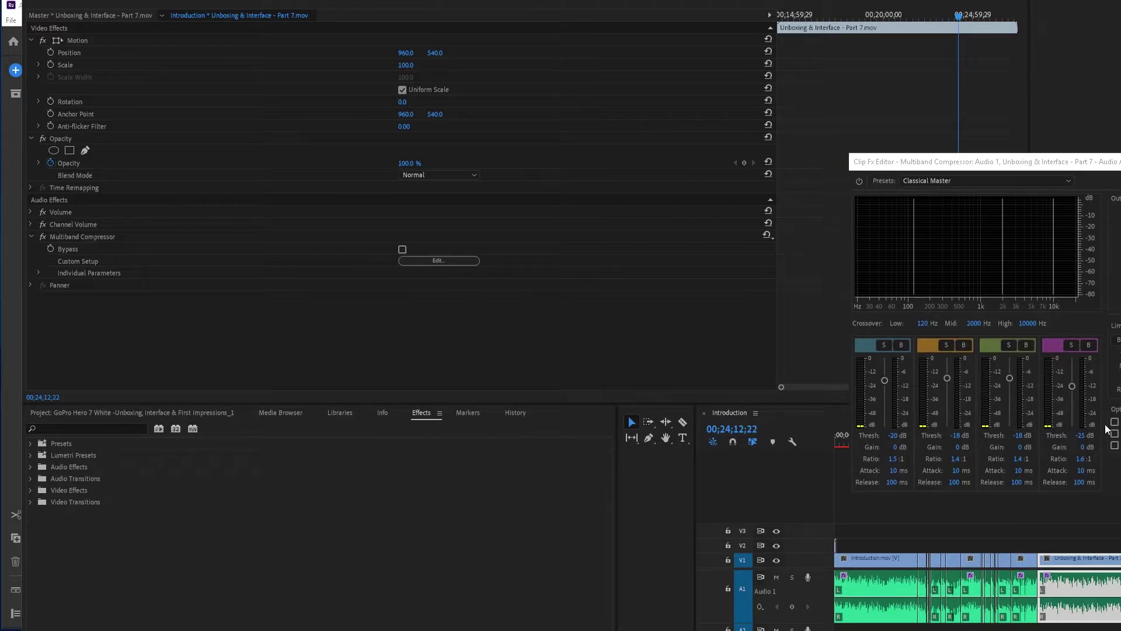
Step: Apply the Broadcast preset to the compressor, set the second band's threshold to -16 dB, and close the effect editor
drag(1035, 164, 848, 138)
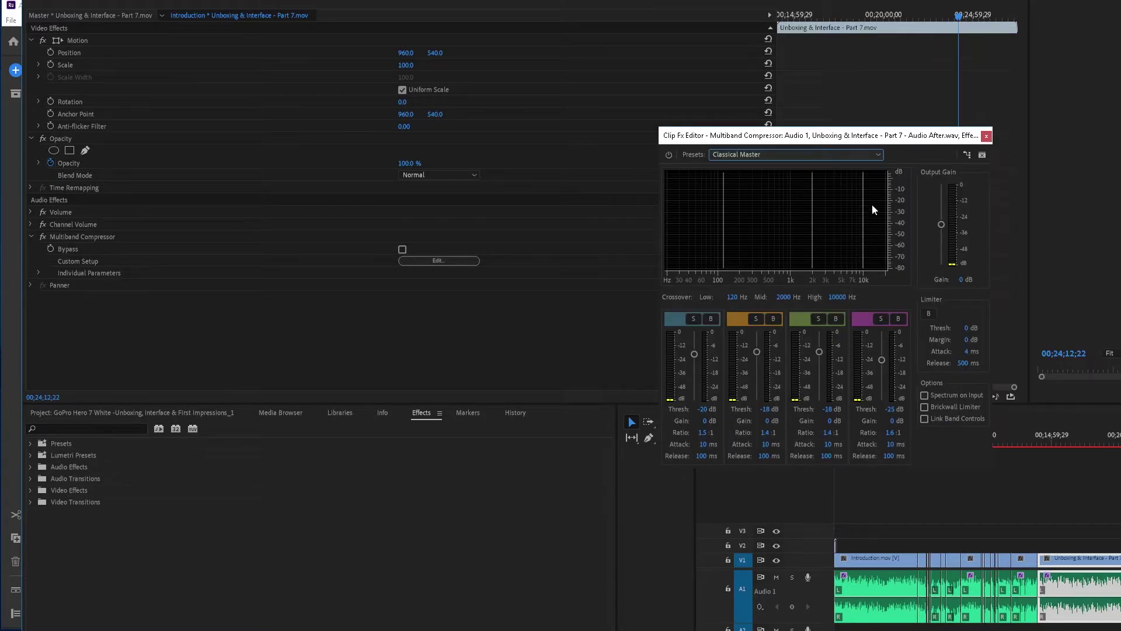
click(827, 155)
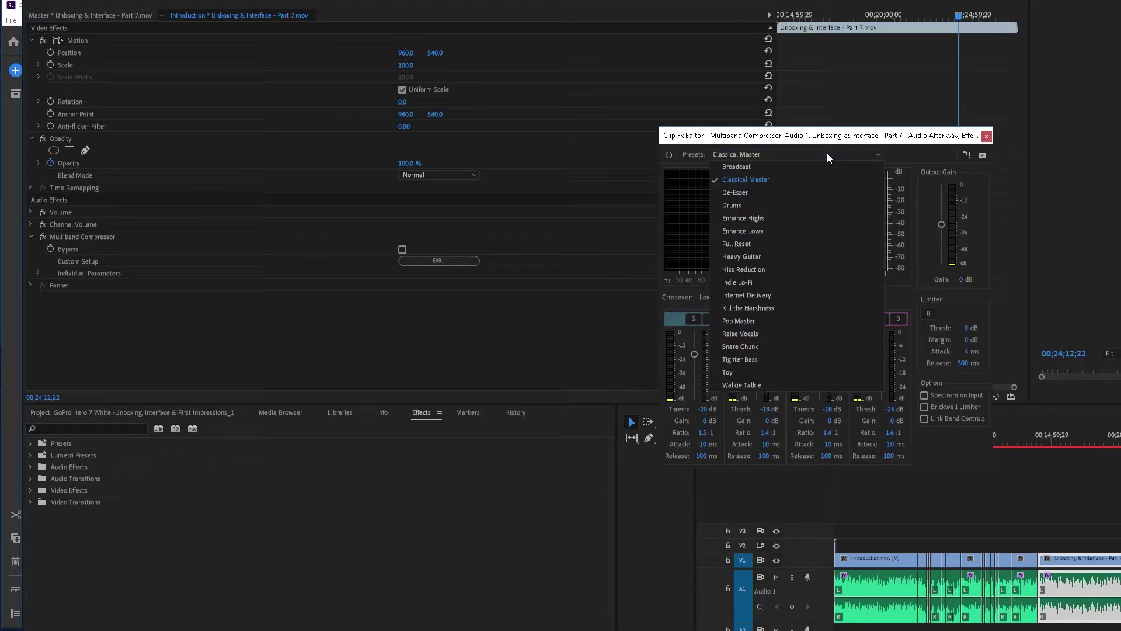
click(801, 167)
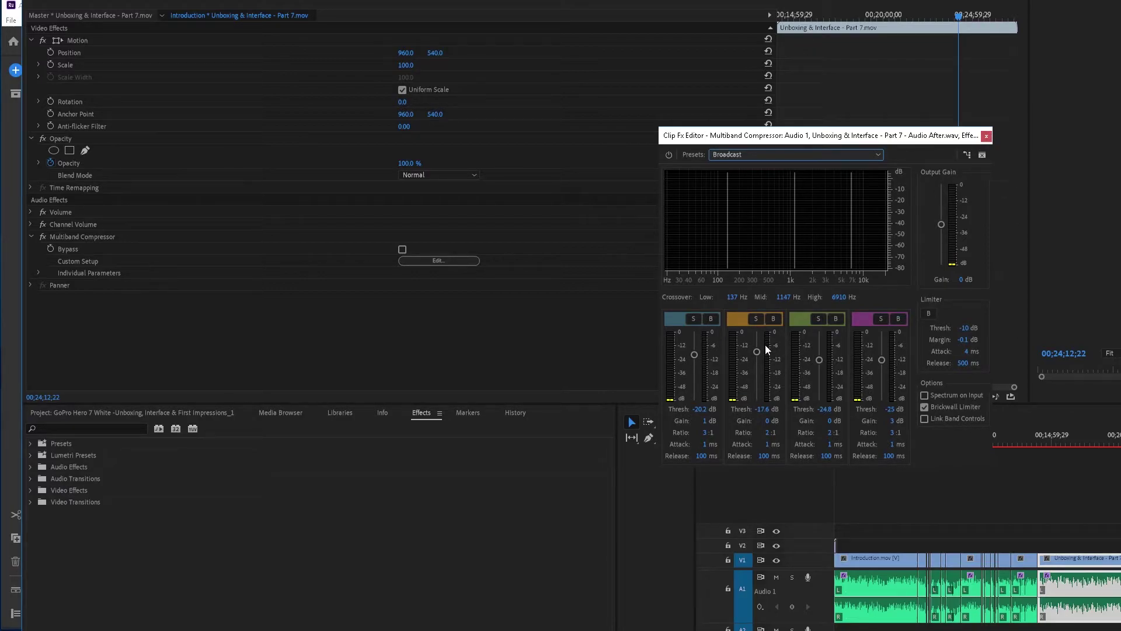
drag(755, 351, 756, 371)
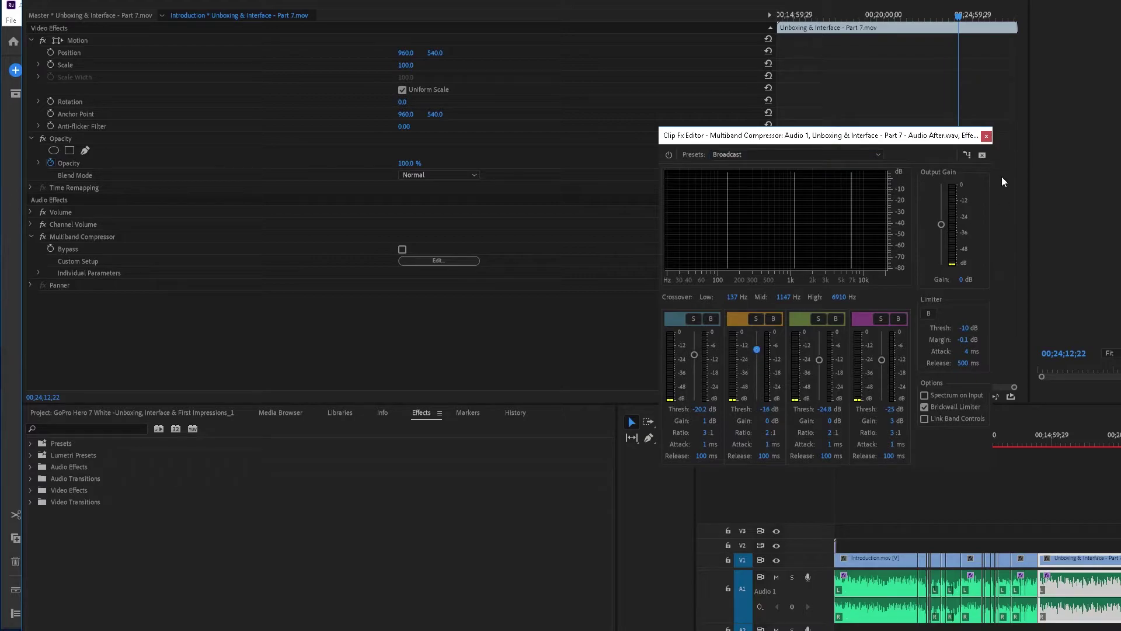
click(986, 136)
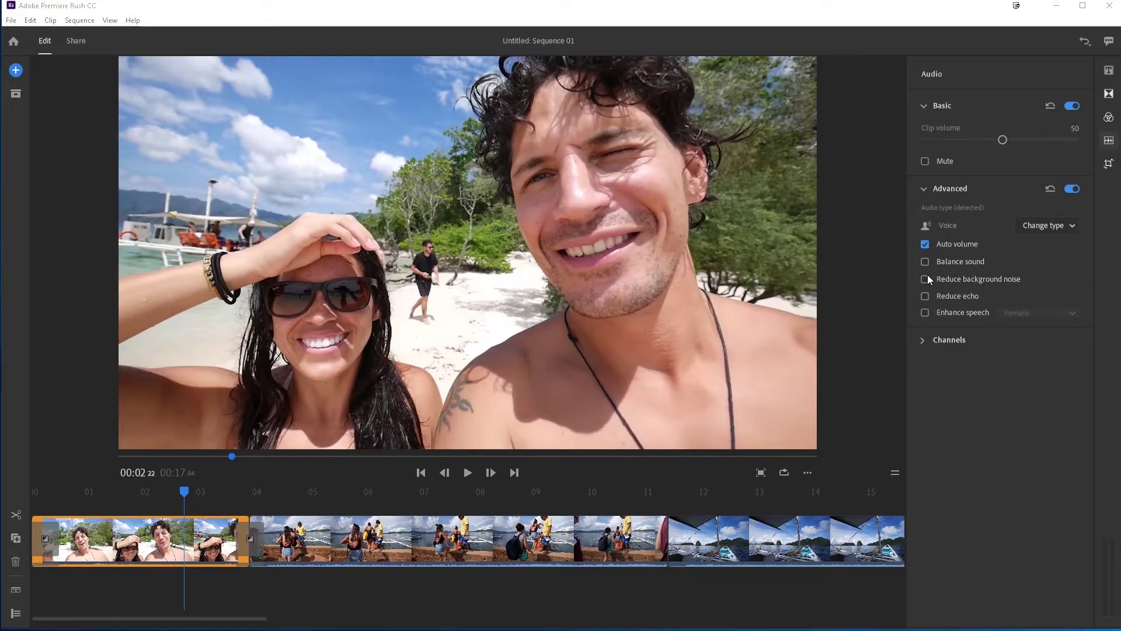
Step: Back in Premiere Rush, review the Crop & Rotate, Transitions and Titles options for the first clip
click(1109, 163)
click(1108, 94)
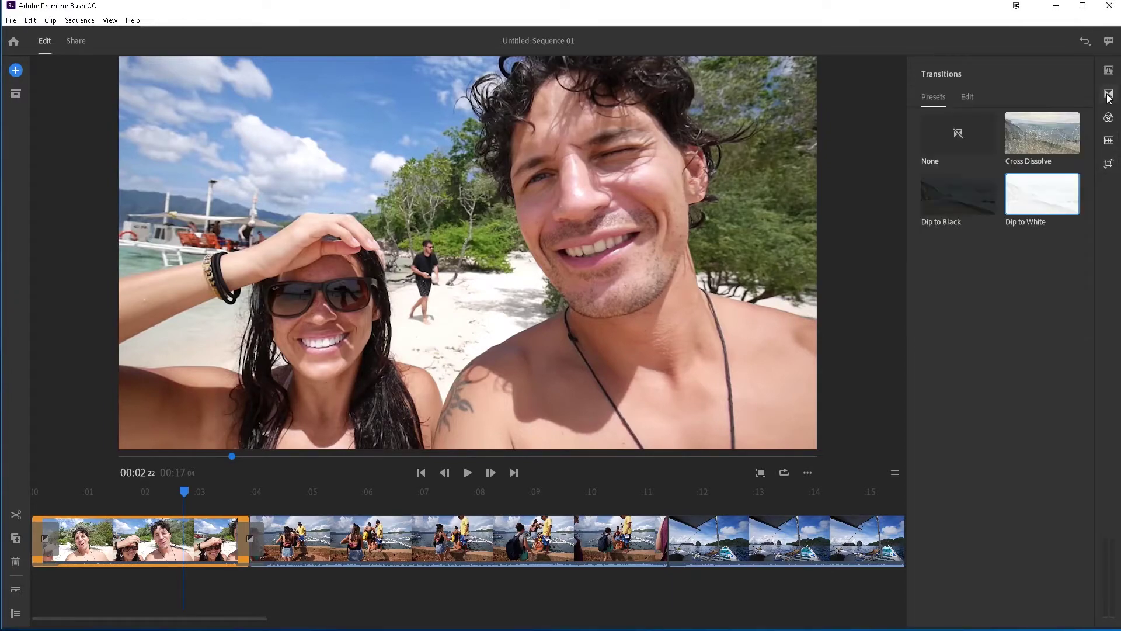
click(1110, 74)
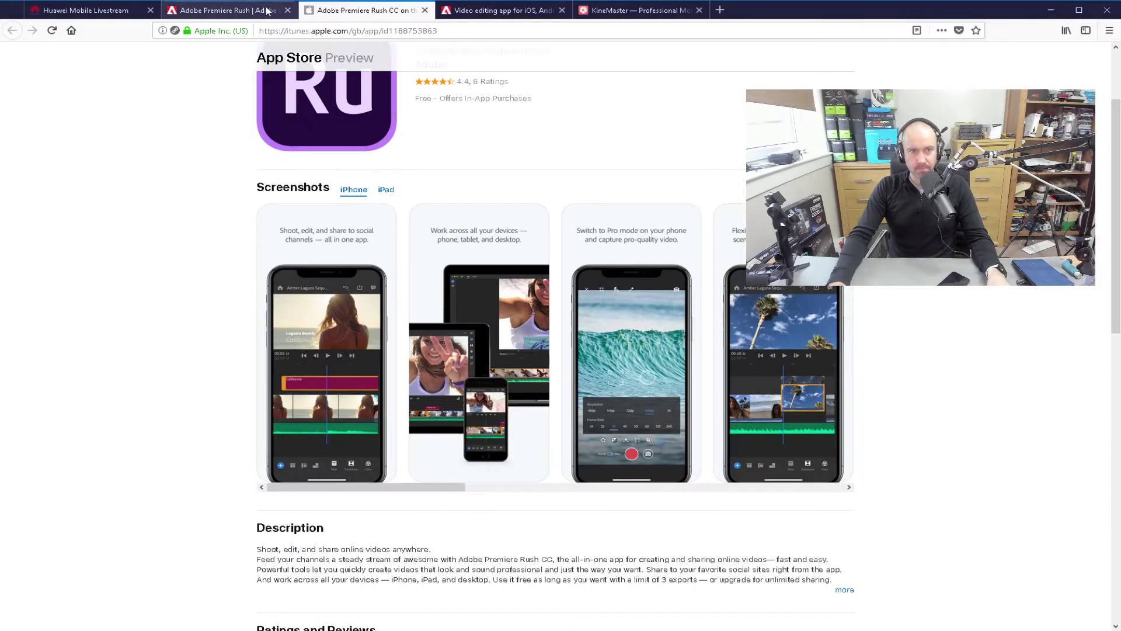
Step: In the browser, review the Premiere Rush product page again, including its platform availability and pricing
click(196, 8)
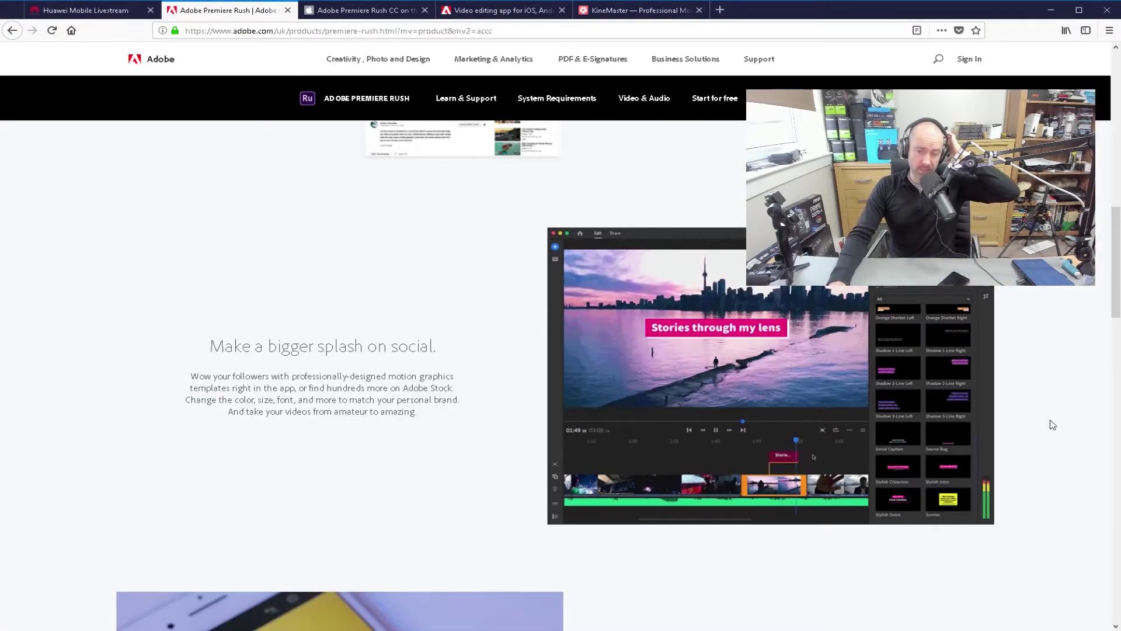
scroll(1035, 431, down, 2)
scroll(561, 350, down, 3)
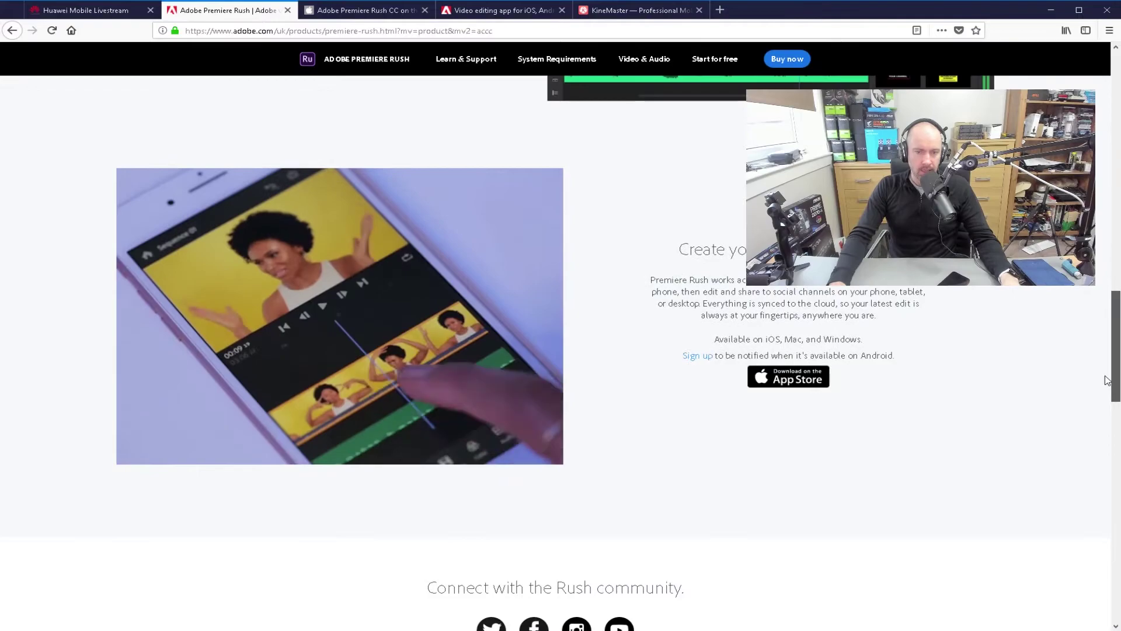
scroll(560, 350, up, 15)
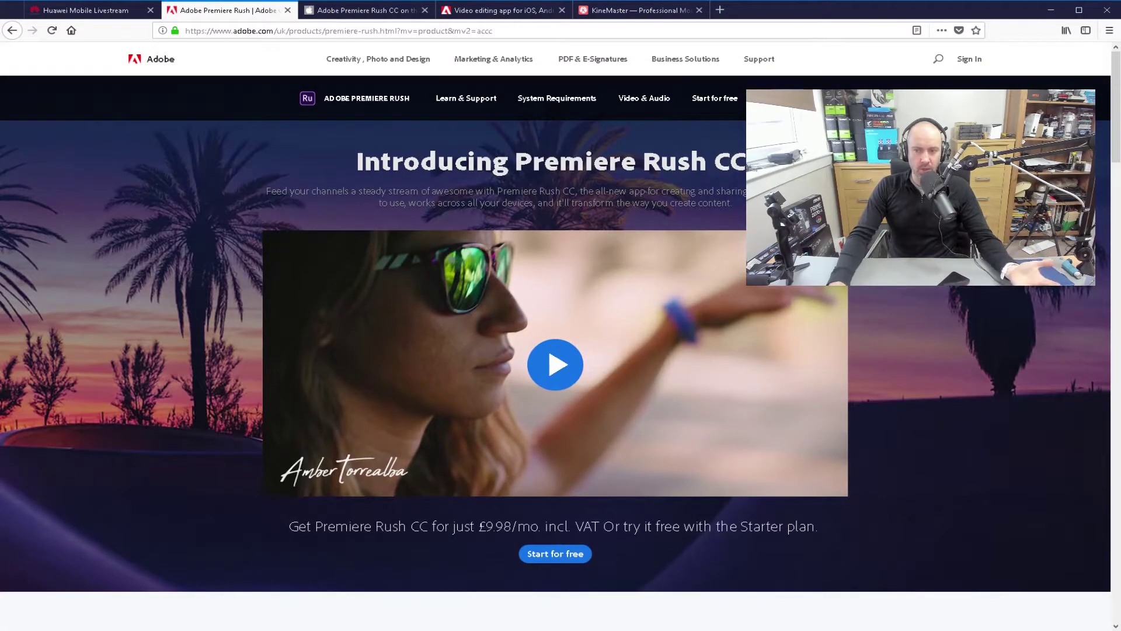